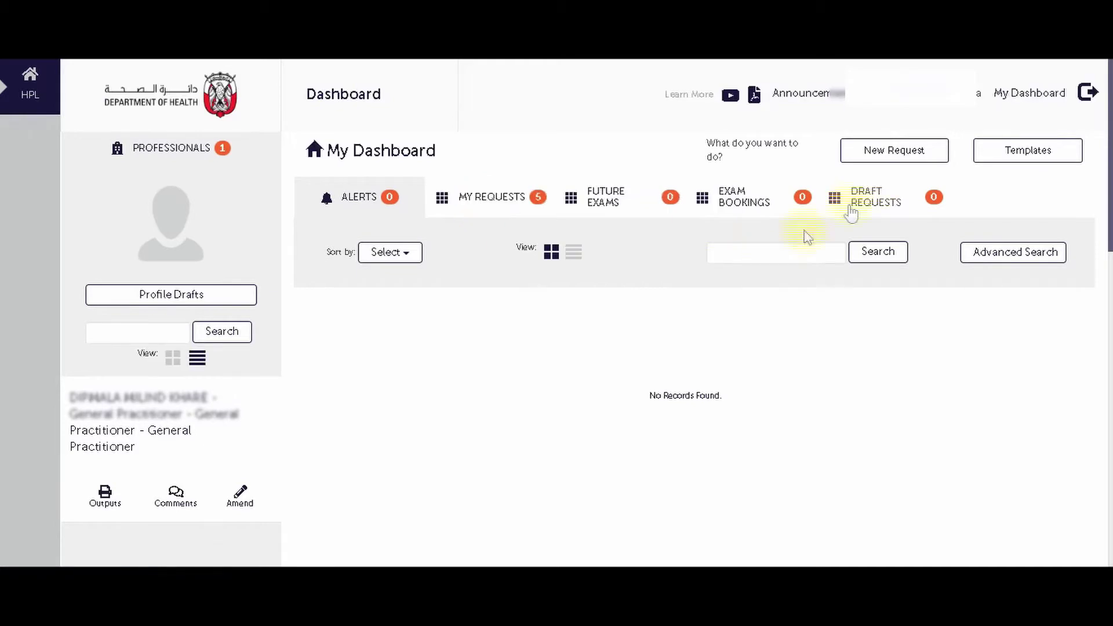
- Start a new Professional Registration/Re-Registration request from the dashboard
{"action": "left_click", "coordinate": [878, 156]}
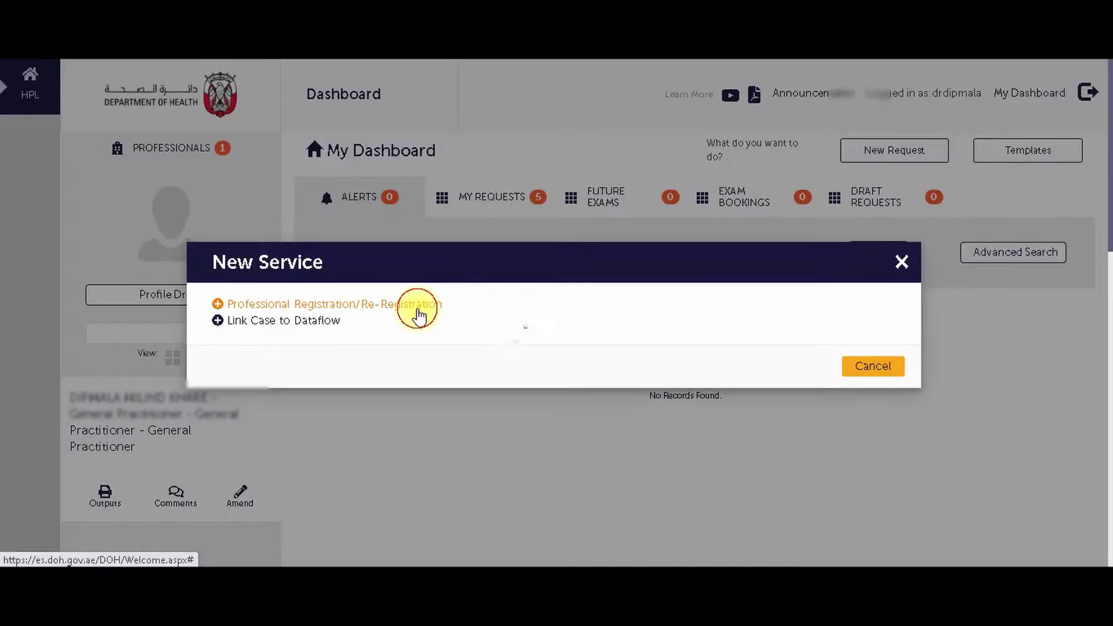
{"action": "left_click", "coordinate": [419, 310]}
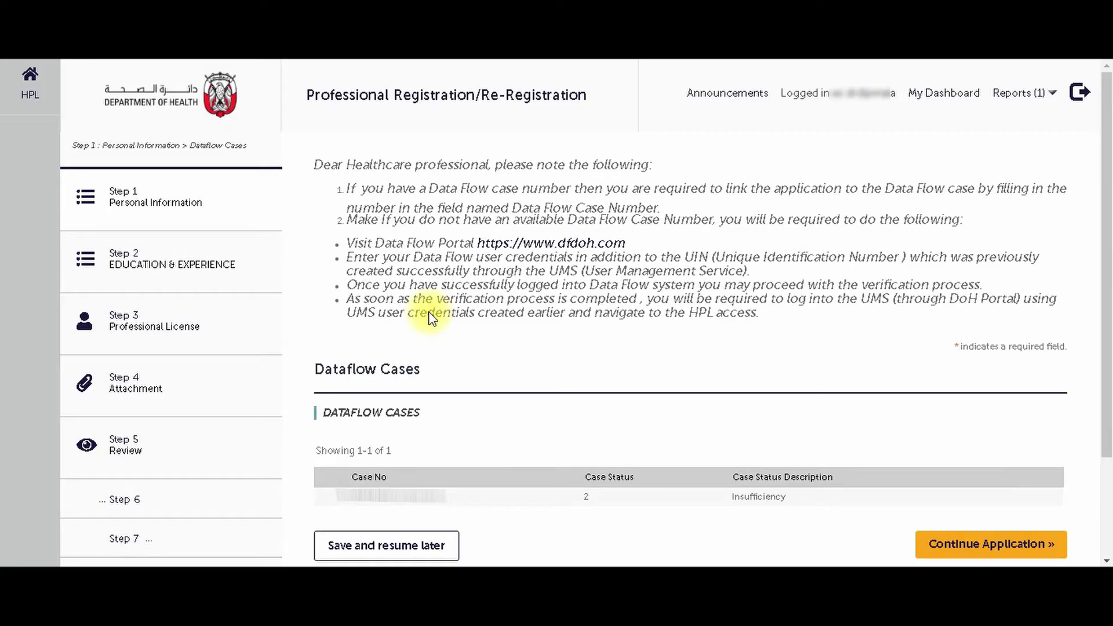
- Read the Data Flow instructions, check the linked case's status, and continue the application to the personal information page
{"action": "left_click_drag", "start_coordinate": [352, 187], "coordinate": [780, 326]}
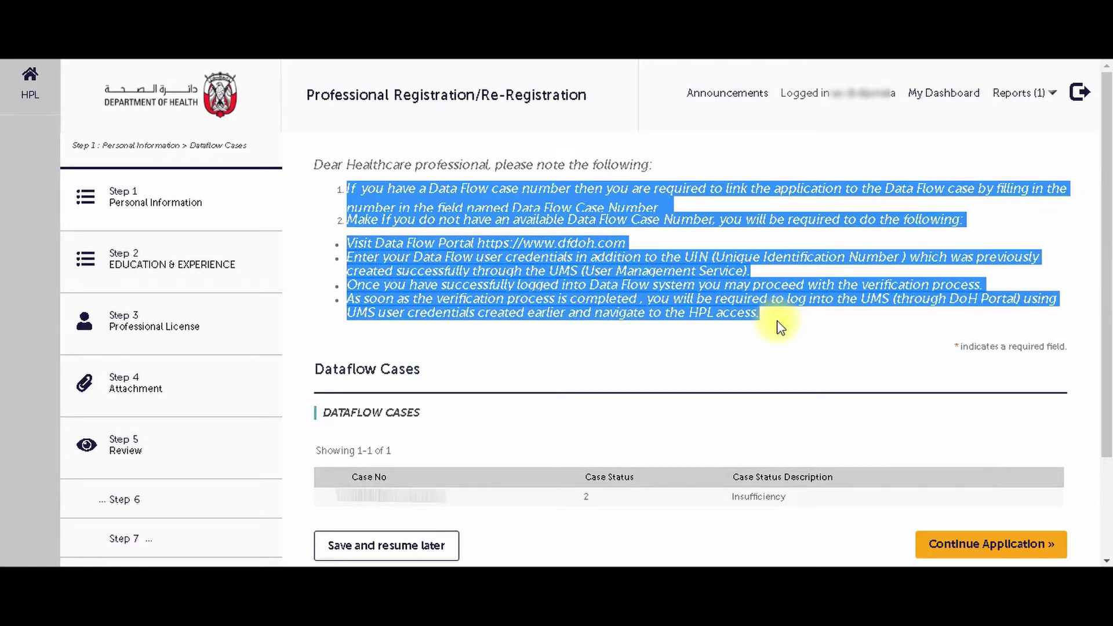
{"action": "left_click", "coordinate": [626, 252]}
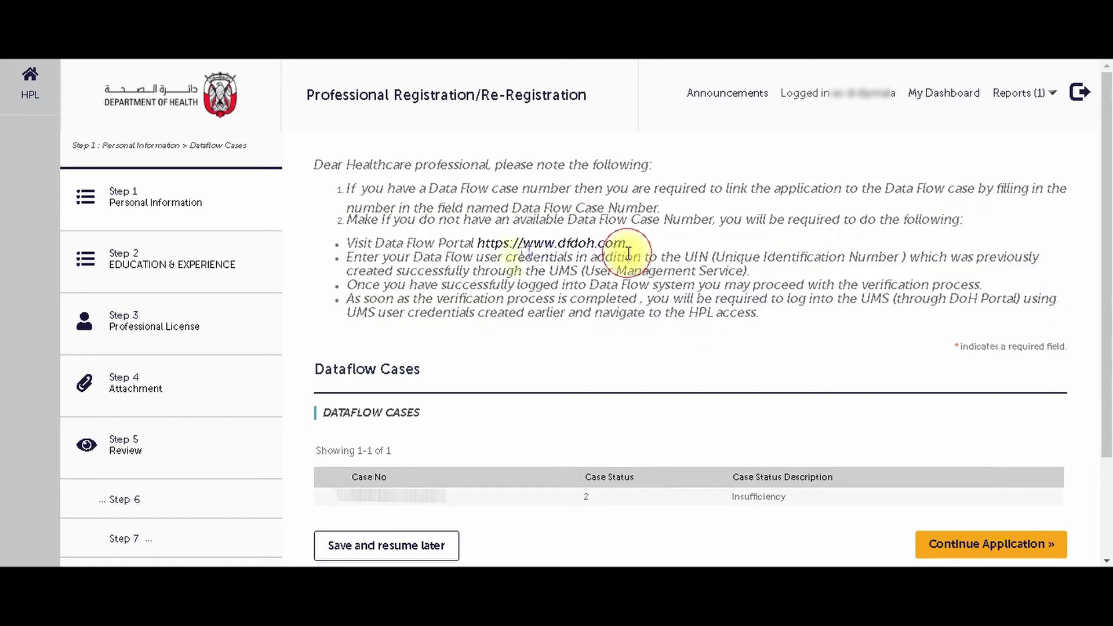
{"action": "left_click_drag", "start_coordinate": [349, 242], "coordinate": [763, 271]}
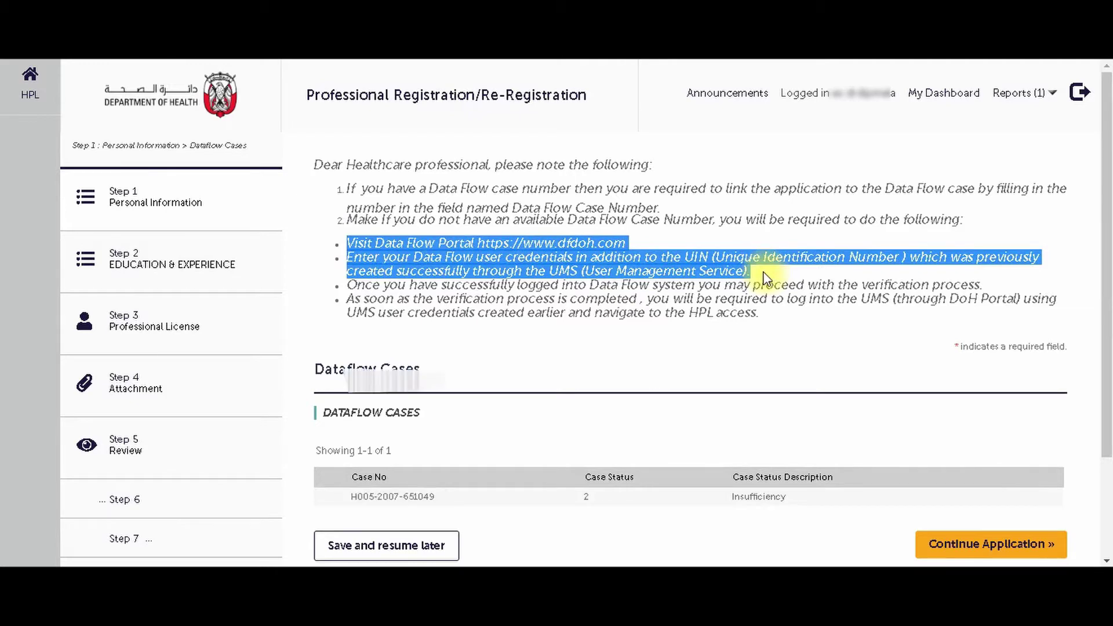
{"action": "scroll", "coordinate": [620, 371], "scroll_direction": "down", "scroll_amount": 2}
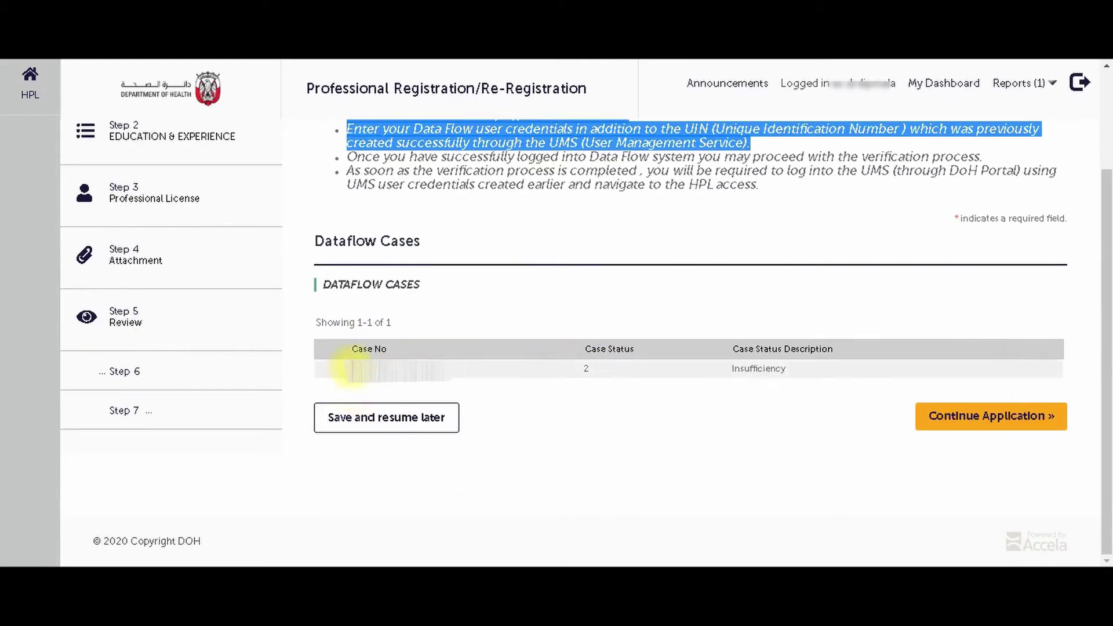
{"action": "left_click", "coordinate": [343, 367]}
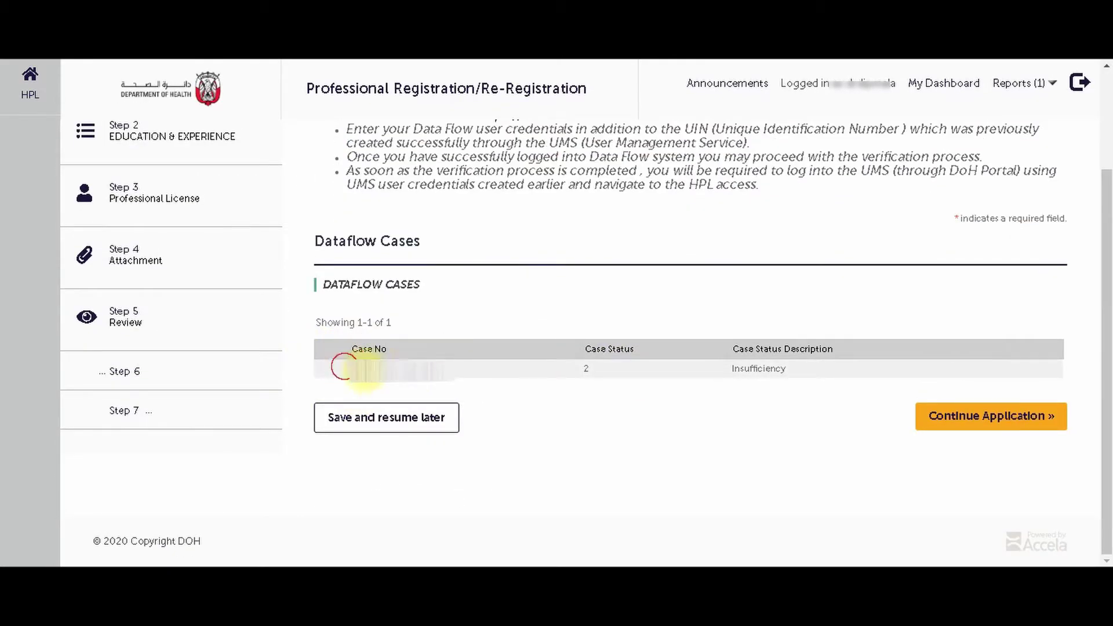
{"action": "double_click", "coordinate": [586, 368]}
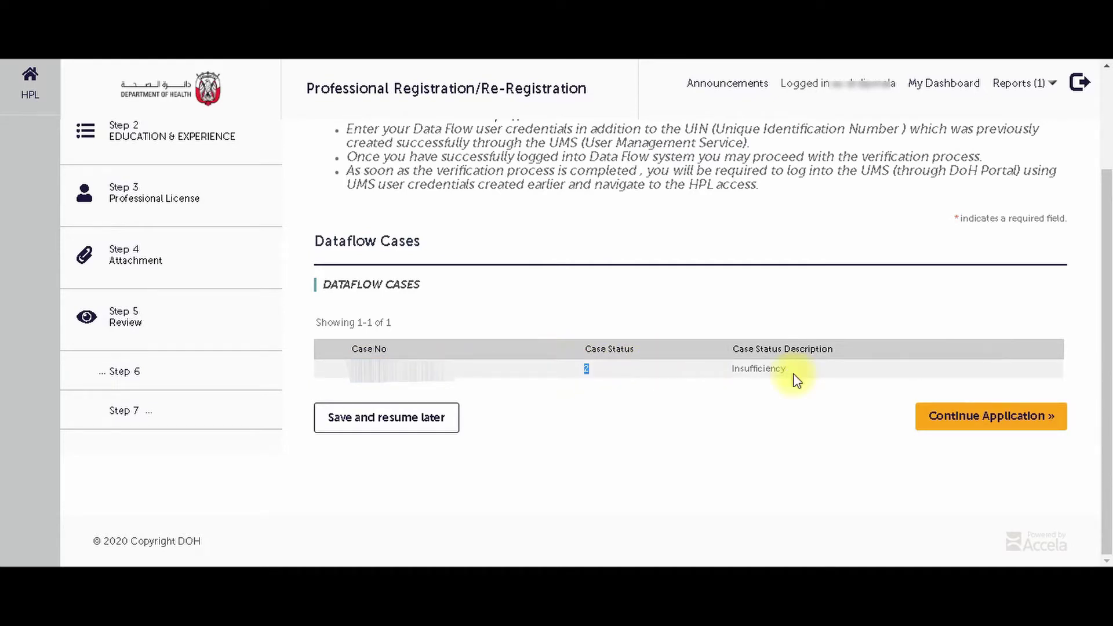
{"action": "left_click", "coordinate": [943, 417]}
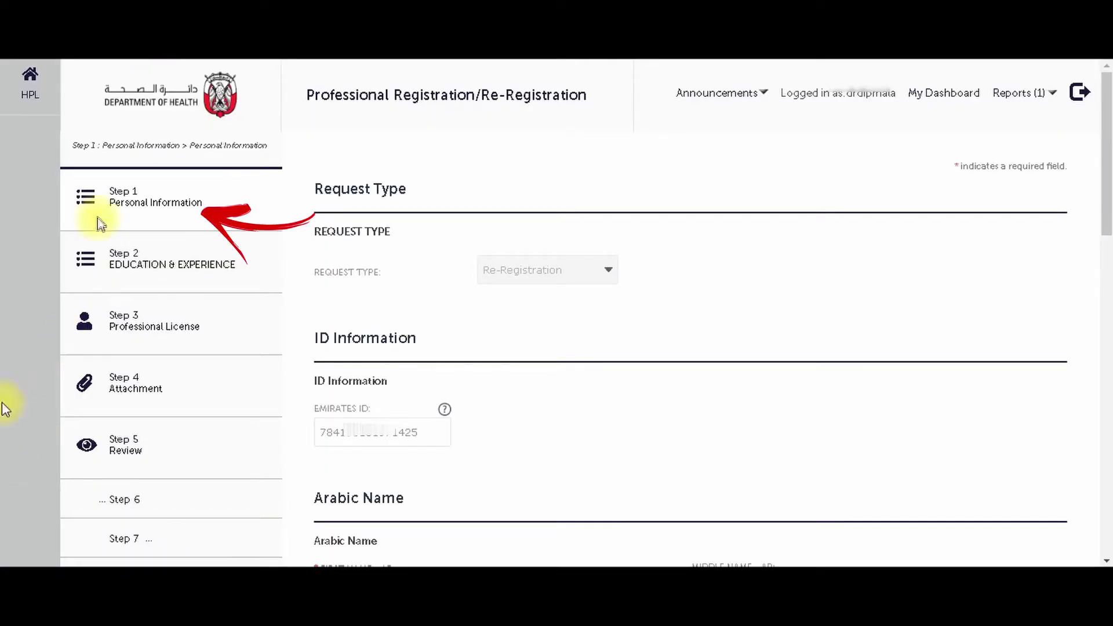
- Check the prefilled personal information through to the email field and continue to the education and experience section
{"action": "left_click_drag", "start_coordinate": [157, 202], "coordinate": [204, 205]}
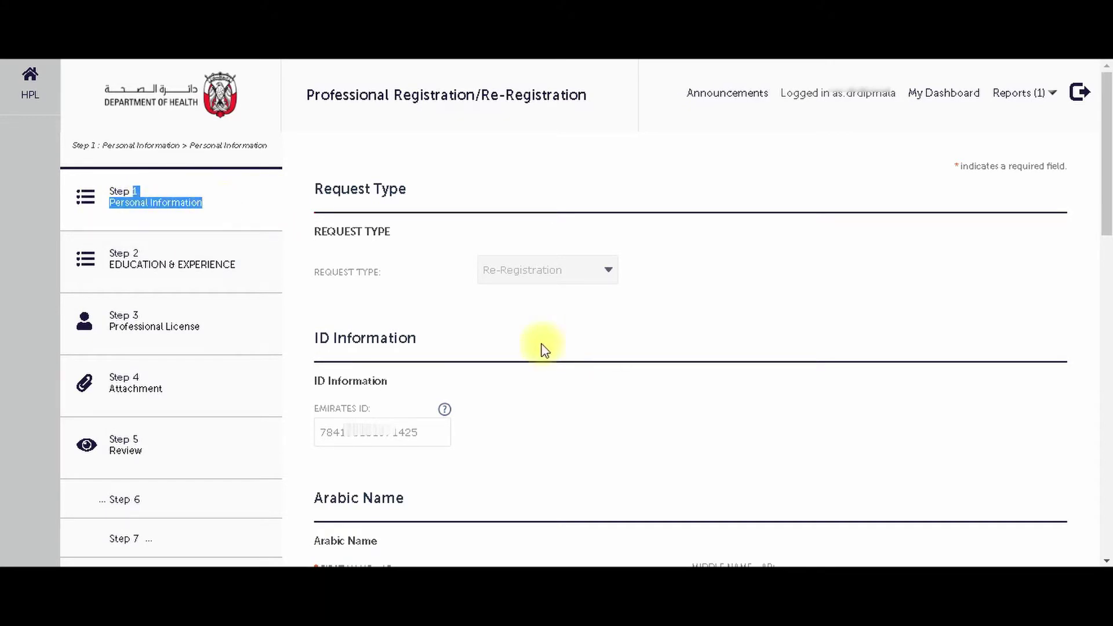
{"action": "scroll", "coordinate": [675, 371], "scroll_direction": "down", "scroll_amount": 7}
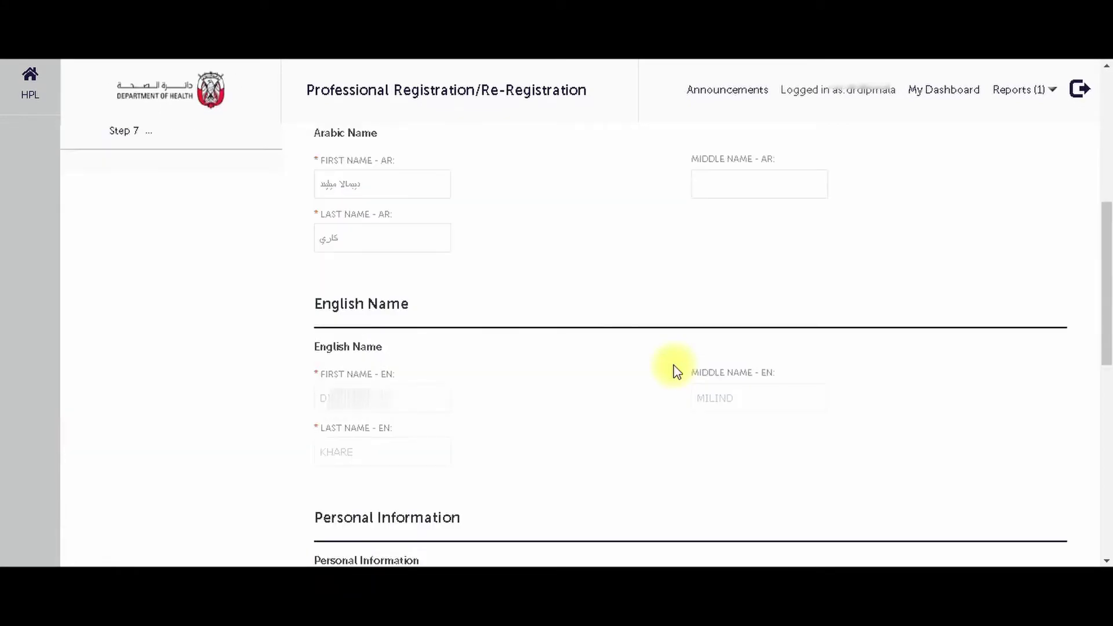
{"action": "scroll", "coordinate": [676, 368], "scroll_direction": "down", "scroll_amount": 10}
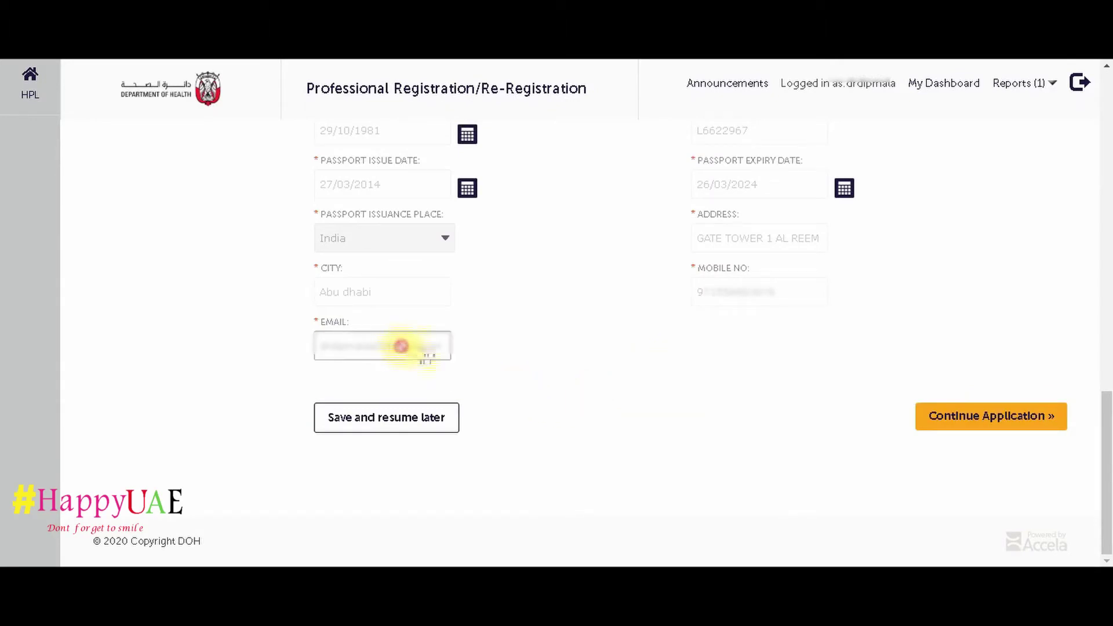
{"action": "left_click", "coordinate": [965, 416]}
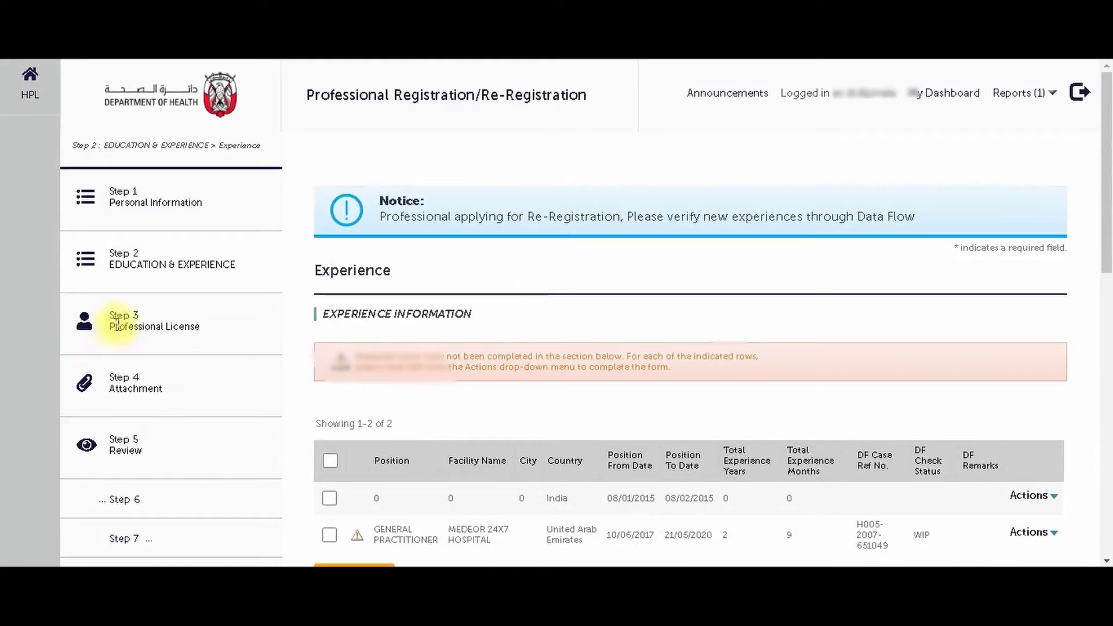
- Edit the General Practitioner experience at MEDEOR 24X7 HOSPITAL, set its city to Abu Dhabi, and continue the application
{"action": "left_click_drag", "start_coordinate": [110, 326], "coordinate": [194, 326]}
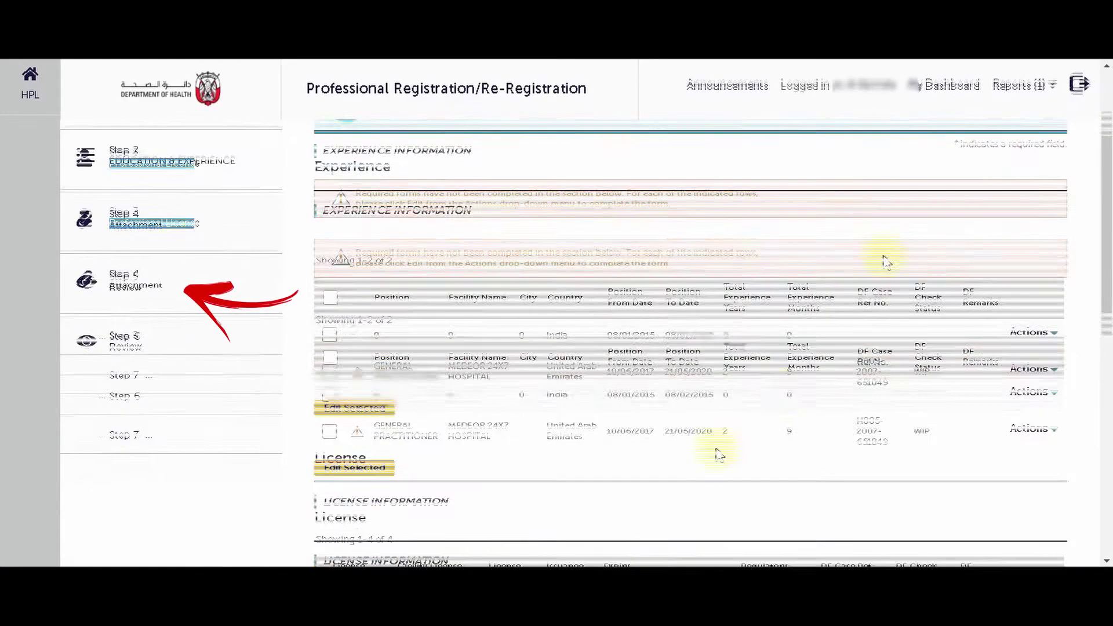
{"action": "left_click", "coordinate": [1035, 289]}
{"action": "left_click", "coordinate": [1019, 318]}
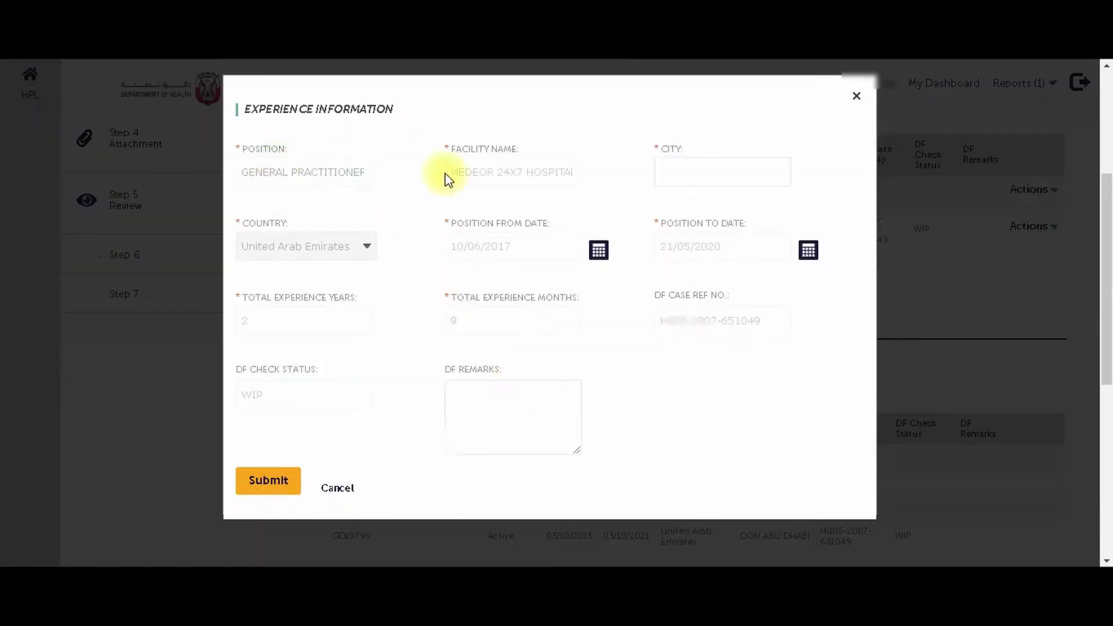
{"action": "left_click", "coordinate": [690, 174]}
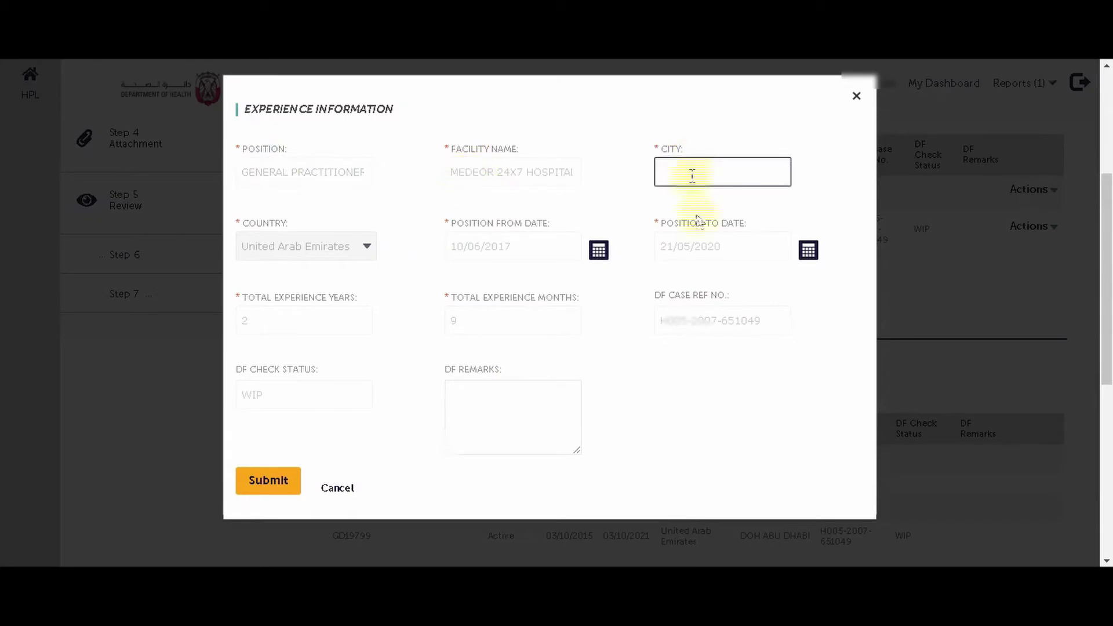
{"action": "left_click", "coordinate": [544, 325]}
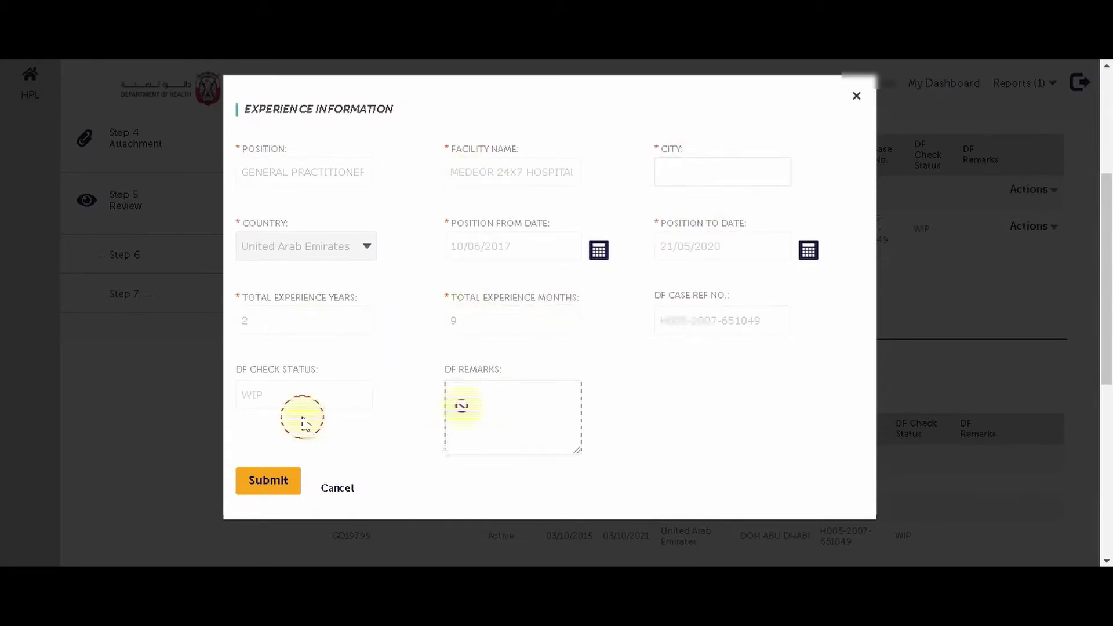
{"action": "left_click", "coordinate": [682, 170]}
{"action": "type", "text": "Abu Dhabi"}
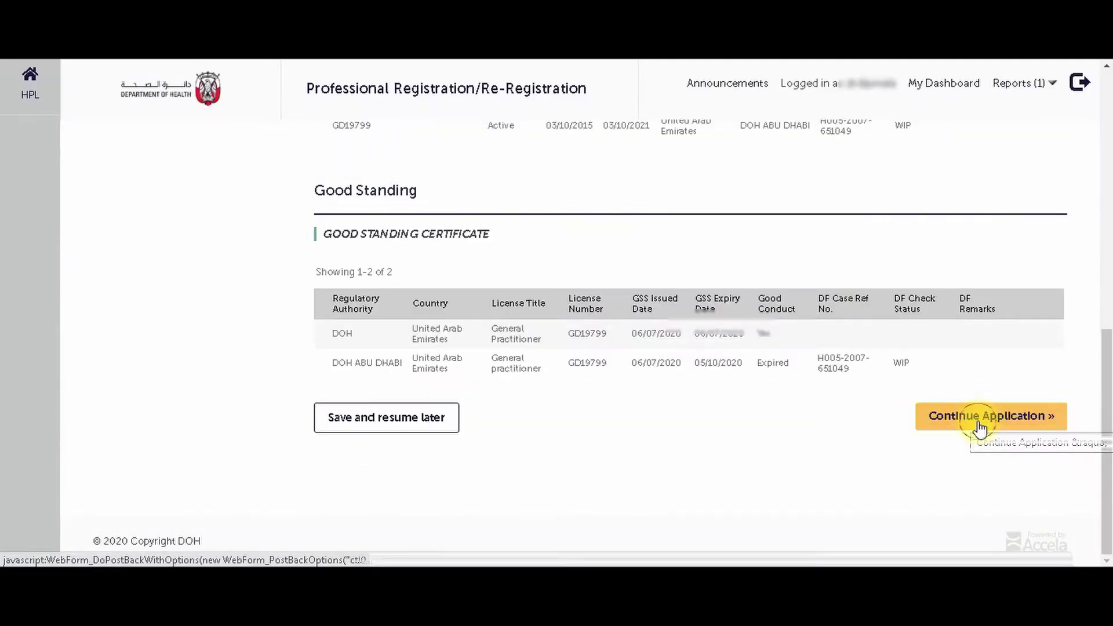
{"action": "left_click", "coordinate": [968, 423]}
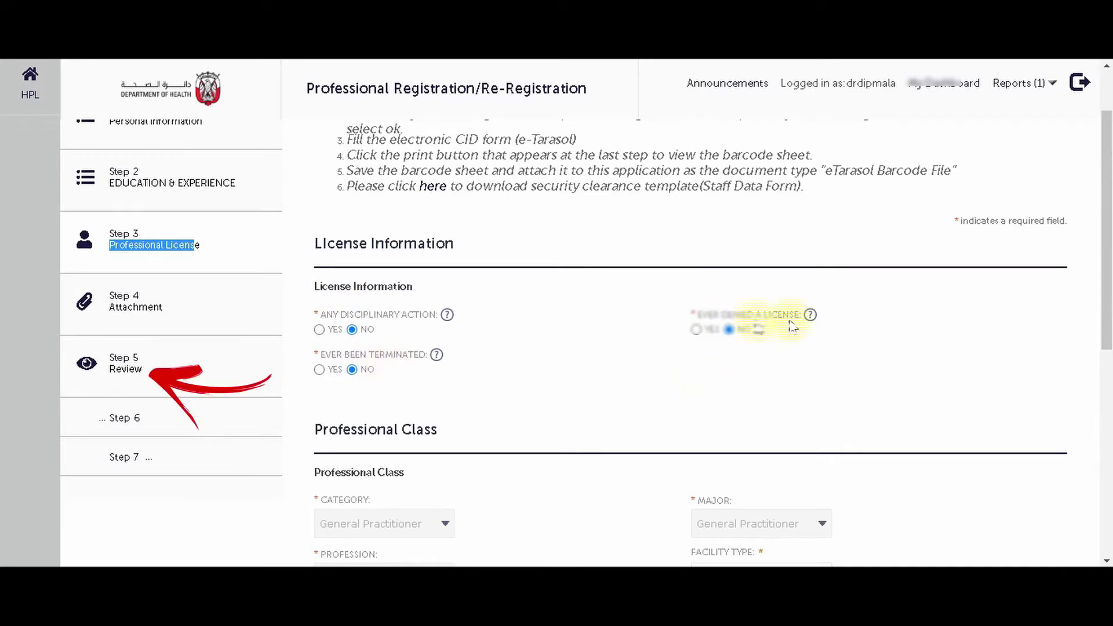
- Set the facility type to Center, the facility name to HOPE MEDICAL CENTER LLC and the residence option to Inside UAE, and continue
{"action": "scroll", "coordinate": [633, 393], "scroll_direction": "down", "scroll_amount": 4}
{"action": "left_click", "coordinate": [775, 339]}
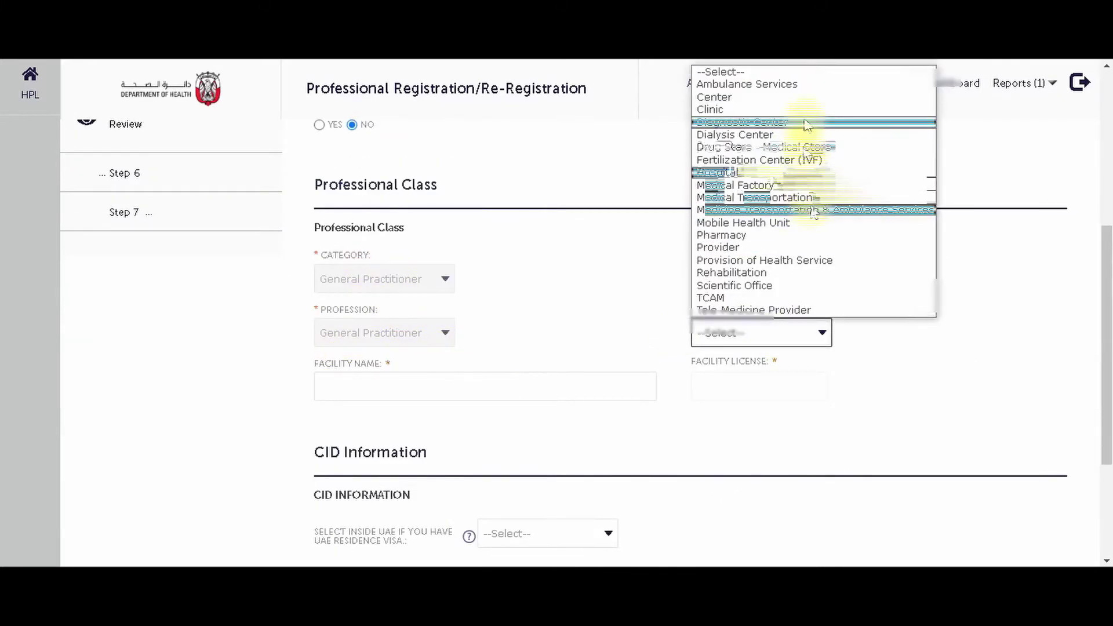
{"action": "left_click", "coordinate": [803, 103]}
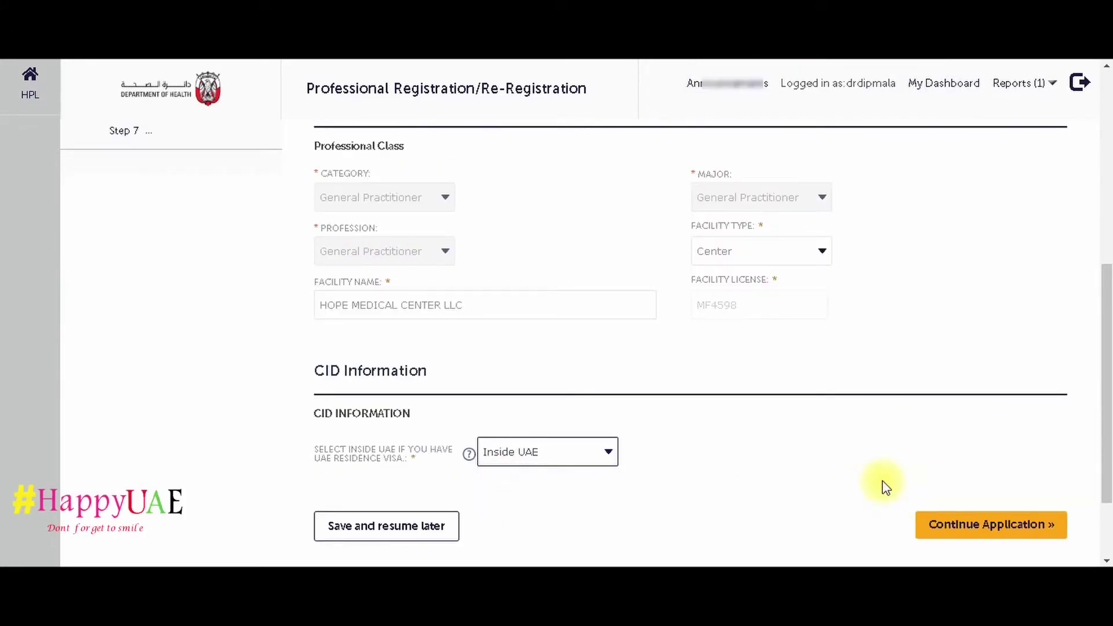
{"action": "scroll", "coordinate": [972, 464], "scroll_direction": "down", "scroll_amount": 2}
{"action": "left_click", "coordinate": [976, 446]}
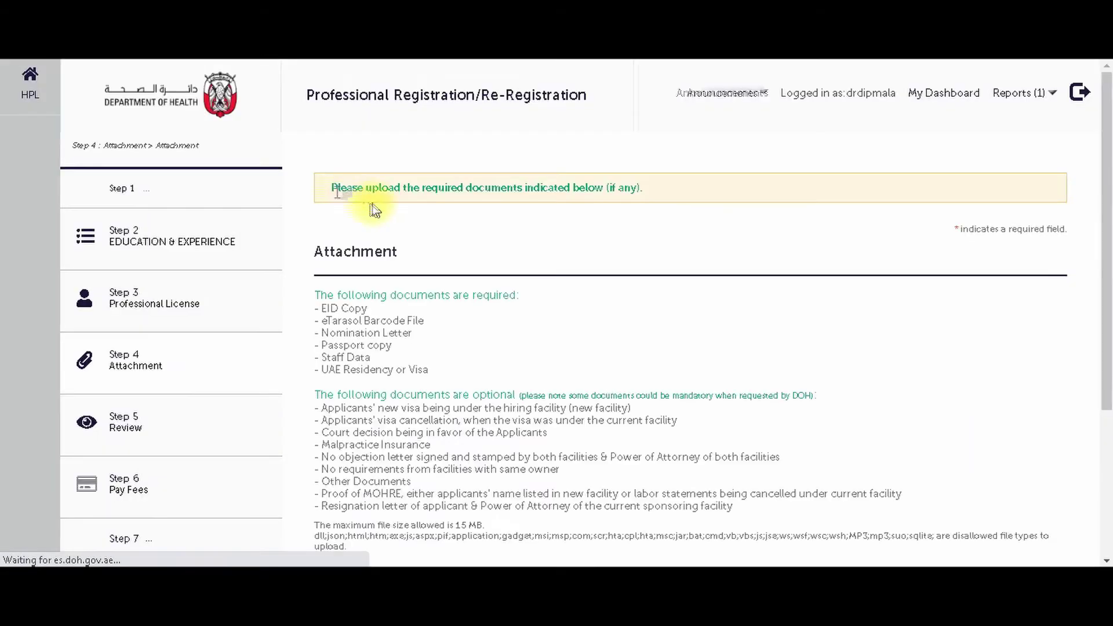
- Examine the required and optional document lists and the files already attached to the application
{"action": "left_click_drag", "start_coordinate": [333, 189], "coordinate": [666, 208]}
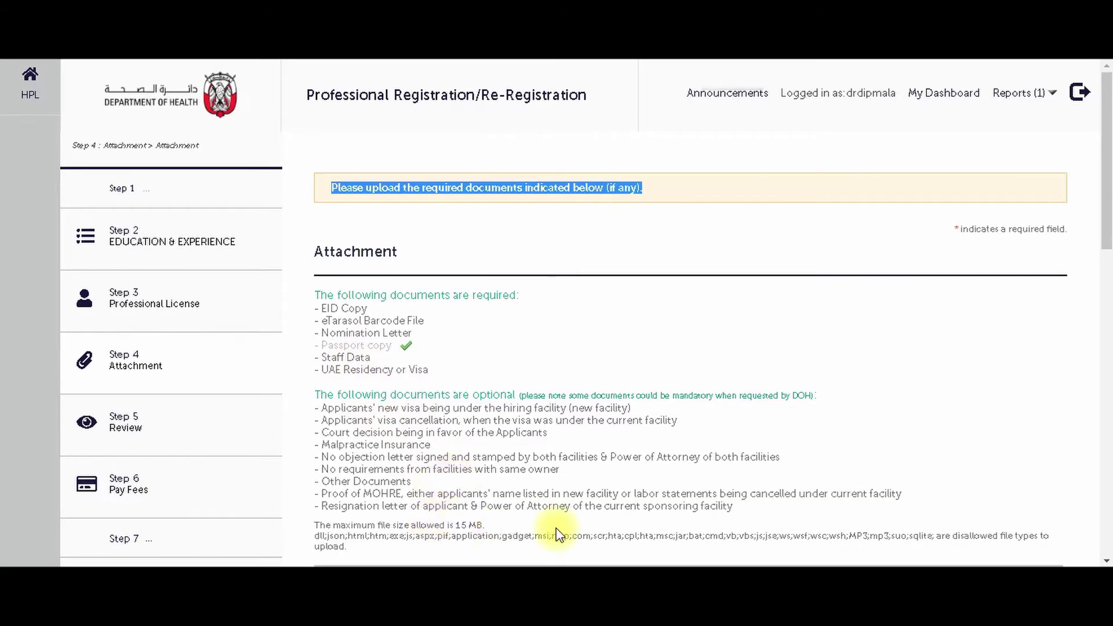
{"action": "scroll", "coordinate": [556, 528], "scroll_direction": "down", "scroll_amount": 5}
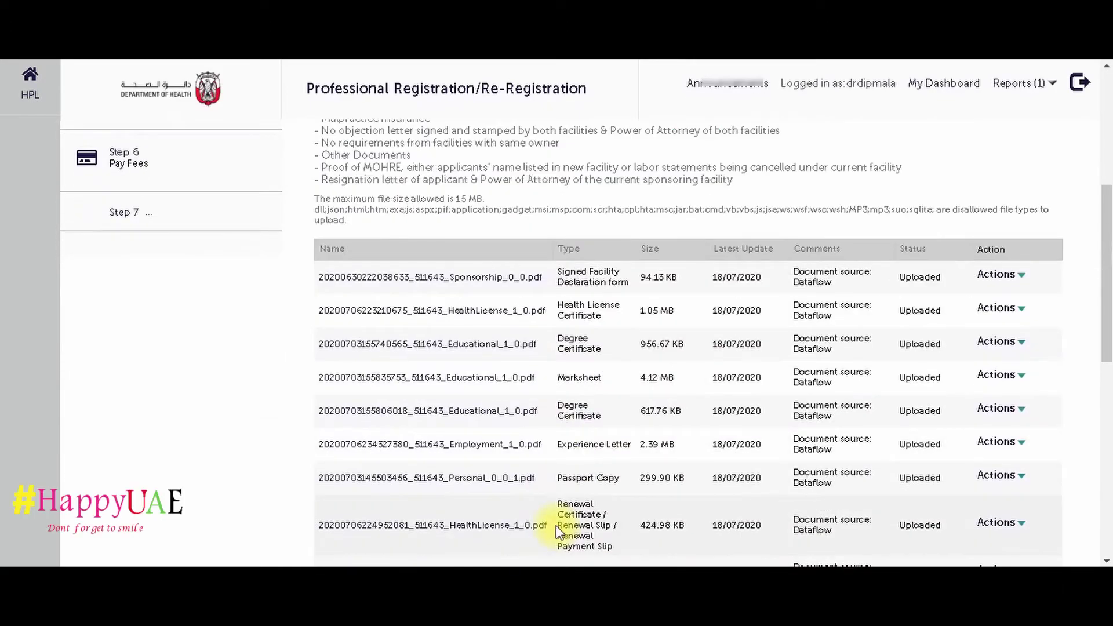
{"action": "scroll", "coordinate": [513, 399], "scroll_direction": "up", "scroll_amount": 4}
{"action": "scroll", "coordinate": [512, 404], "scroll_direction": "up", "scroll_amount": 1}
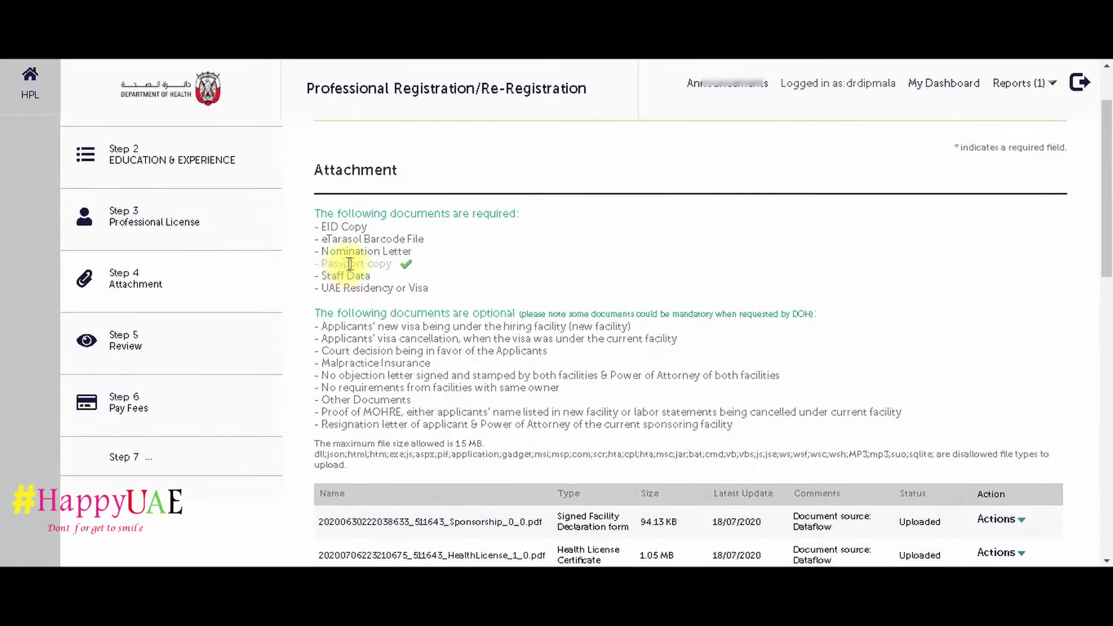
{"action": "left_click_drag", "start_coordinate": [139, 273], "coordinate": [190, 290]}
{"action": "double_click", "coordinate": [148, 284]}
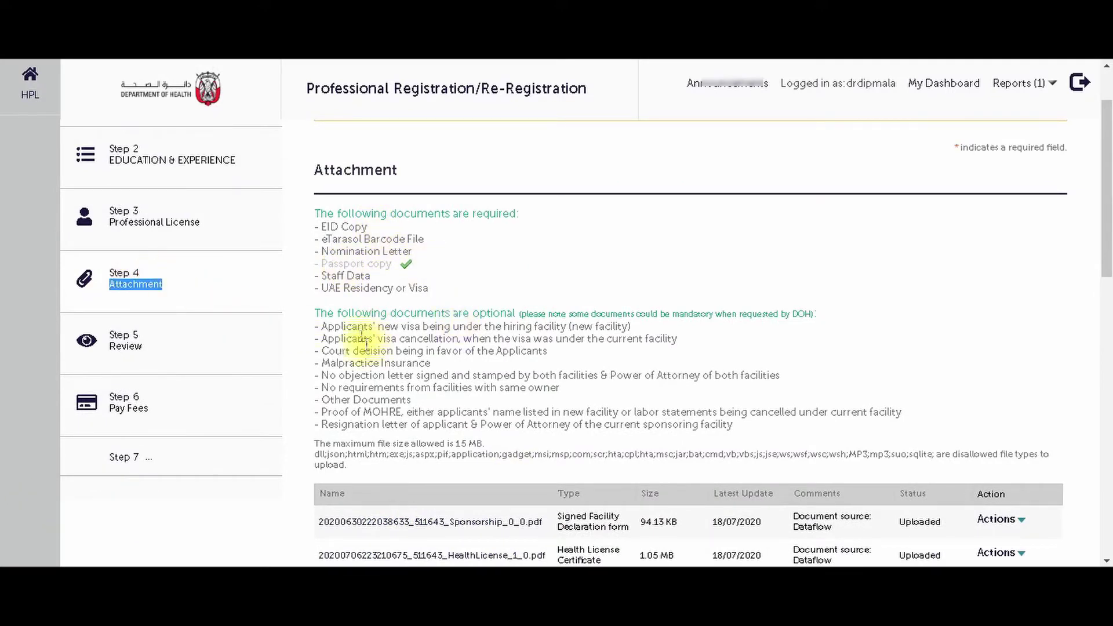
{"action": "left_click_drag", "start_coordinate": [338, 313], "coordinate": [625, 474]}
{"action": "left_click", "coordinate": [697, 371]}
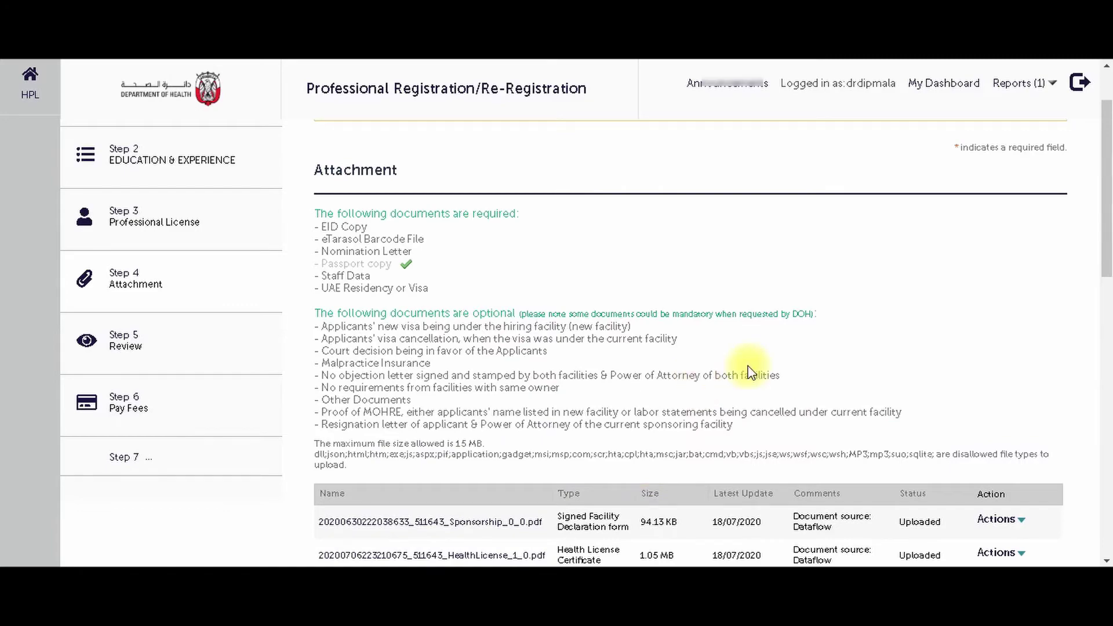
{"action": "scroll", "coordinate": [746, 368], "scroll_direction": "down", "scroll_amount": 4}
{"action": "scroll", "coordinate": [800, 294], "scroll_direction": "up", "scroll_amount": 4}
{"action": "left_click_drag", "start_coordinate": [472, 313], "coordinate": [556, 314]}
{"action": "left_click", "coordinate": [479, 348]}
{"action": "left_click_drag", "start_coordinate": [313, 212], "coordinate": [435, 290]}
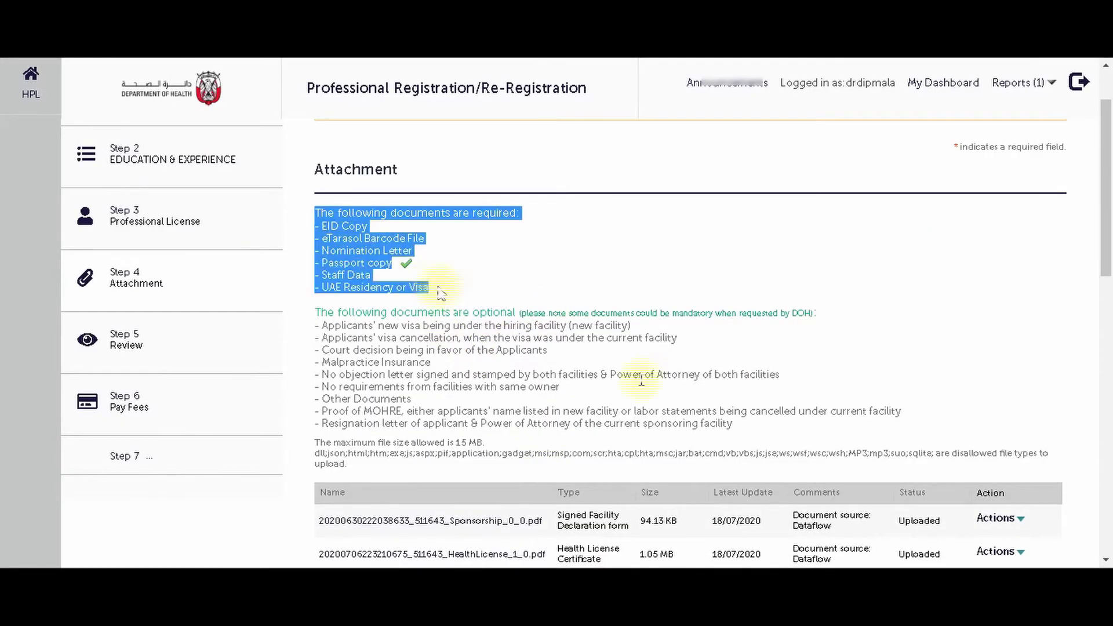
- Upload Staff Data Form11.pdf, Emirates ID.jpg, Passport.jpg and the appointment letter PDF as attachments
{"action": "scroll", "coordinate": [493, 377], "scroll_direction": "down", "scroll_amount": 10}
{"action": "left_click", "coordinate": [346, 373]}
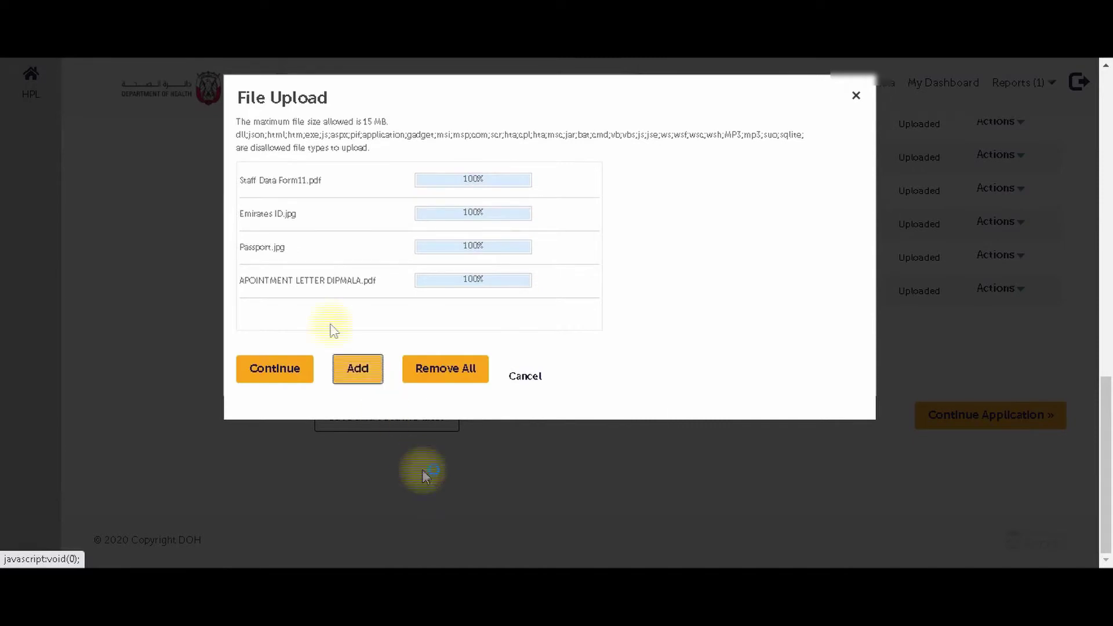
{"action": "left_click", "coordinate": [270, 365]}
- Assign the types Staff Data, EID Copy, Passport copy and Nomination Letter to the four uploaded files in order
{"action": "scroll", "coordinate": [529, 406], "scroll_direction": "down", "scroll_amount": 3}
{"action": "left_click", "coordinate": [389, 270]}
{"action": "left_click", "coordinate": [395, 315]}
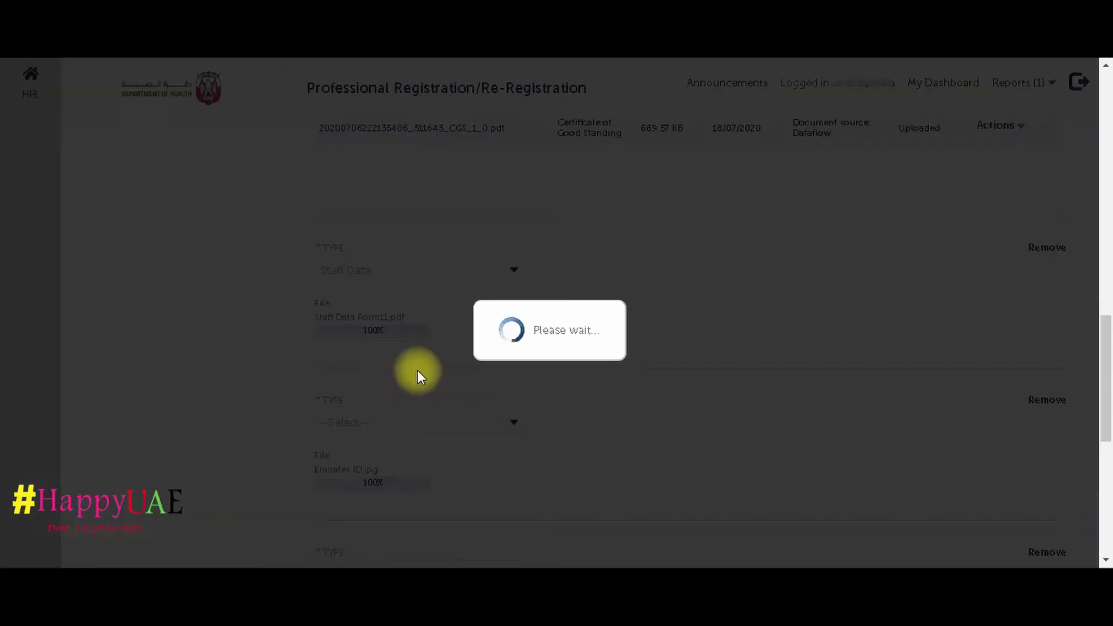
{"action": "scroll", "coordinate": [485, 395], "scroll_direction": "down", "scroll_amount": 2}
{"action": "scroll", "coordinate": [497, 390], "scroll_direction": "down", "scroll_amount": 3}
{"action": "left_click", "coordinate": [406, 328]}
{"action": "left_click", "coordinate": [371, 490]}
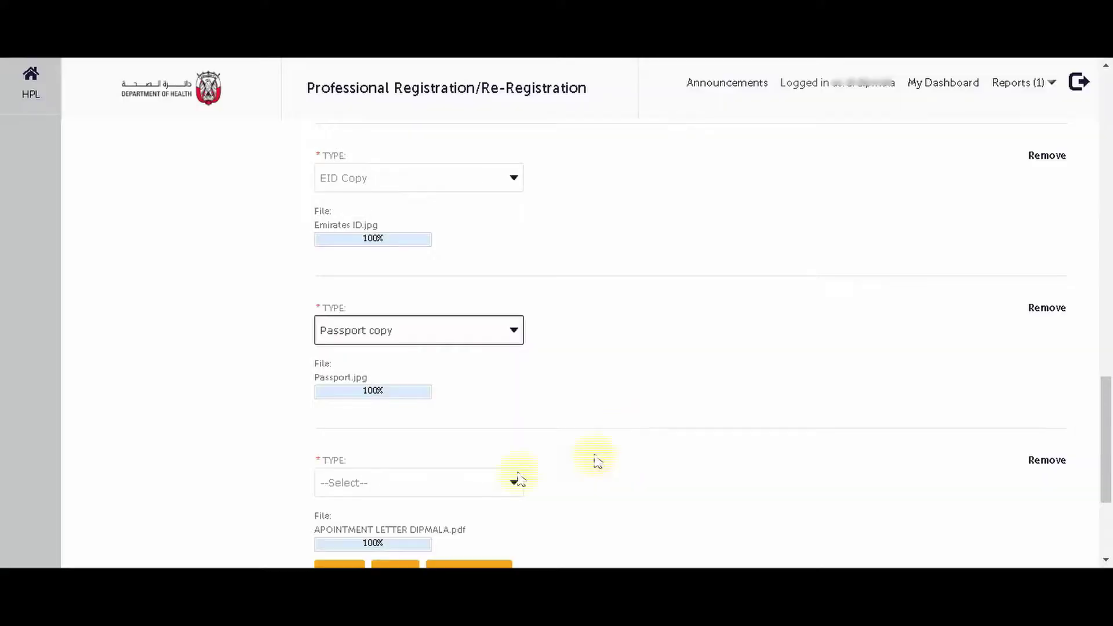
{"action": "left_click", "coordinate": [512, 479]}
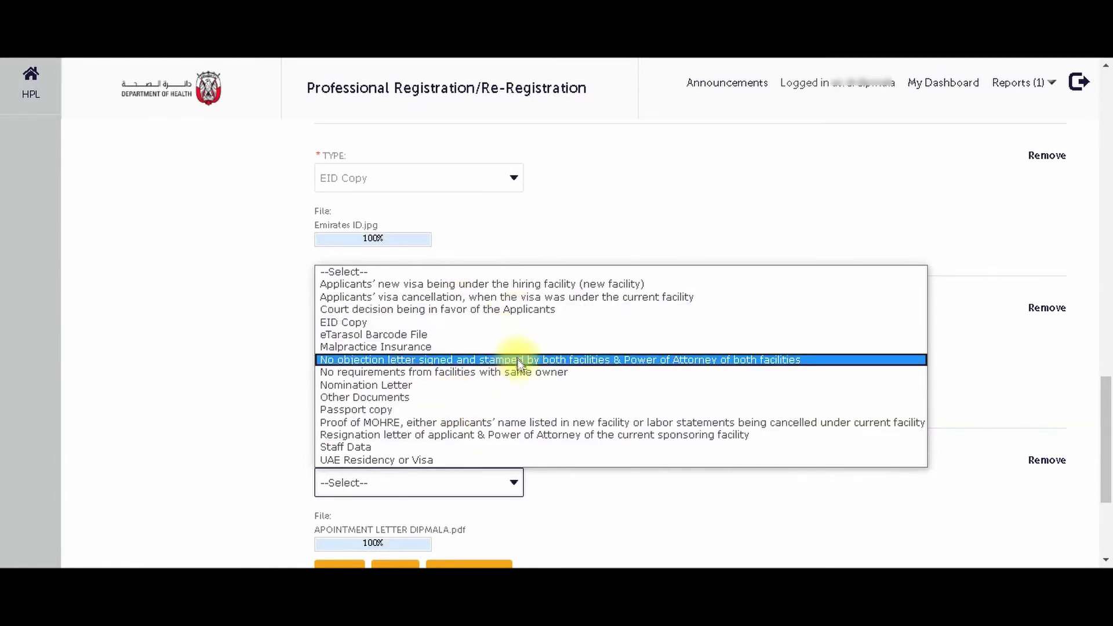
{"action": "left_click", "coordinate": [525, 385]}
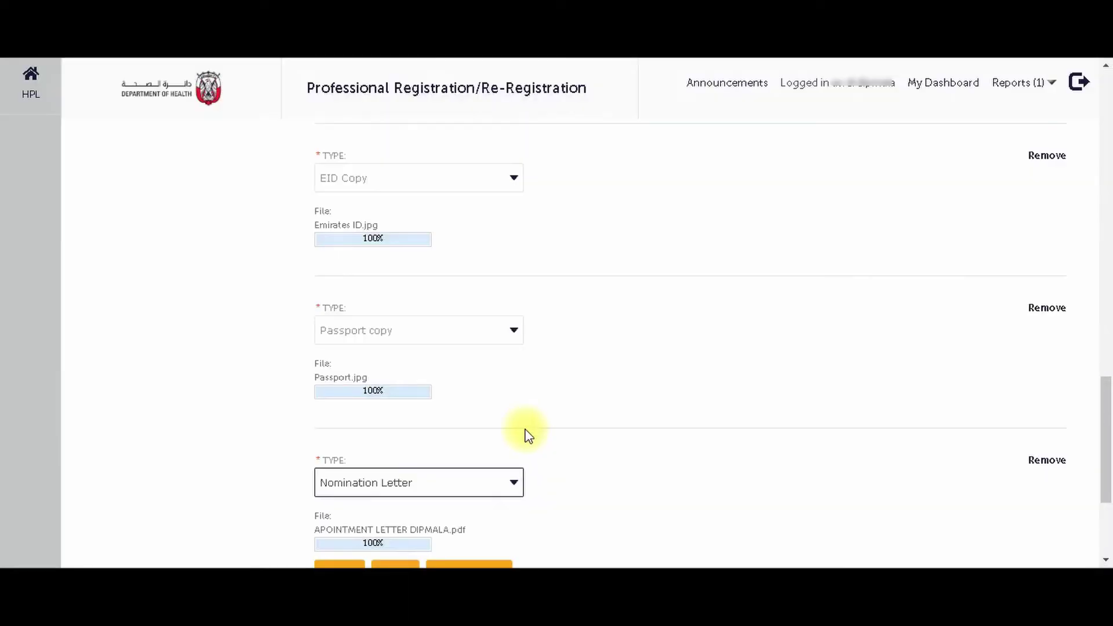
- Add the remaining eTarasol barcode and UAE residency documents, and check the required documents list
{"action": "scroll", "coordinate": [527, 435], "scroll_direction": "down", "scroll_amount": 3}
{"action": "left_click", "coordinate": [400, 375]}
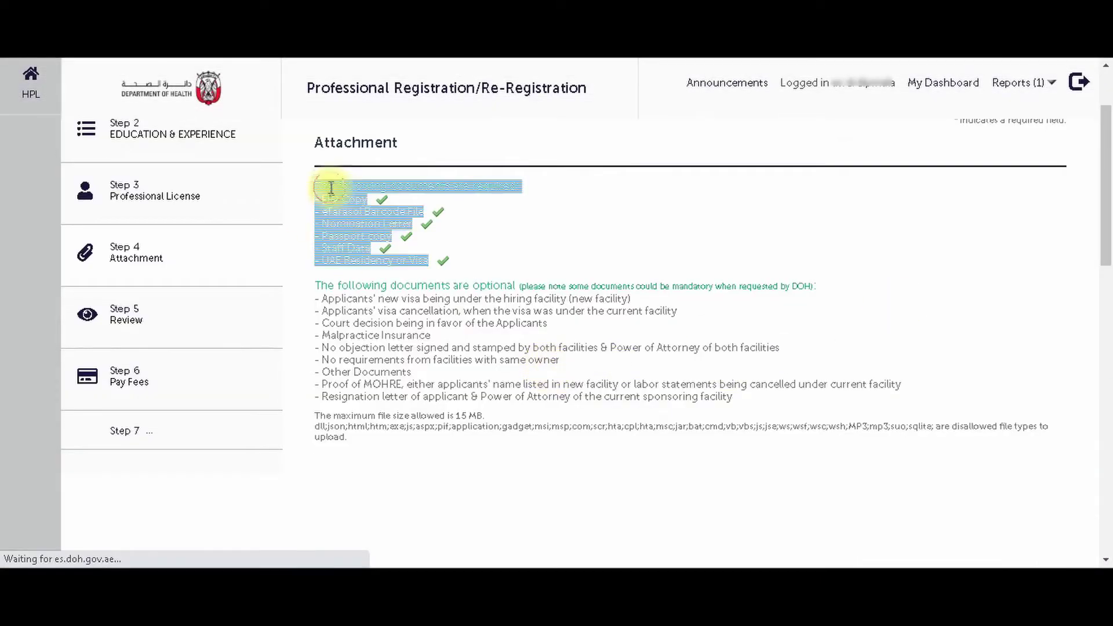
{"action": "left_click_drag", "start_coordinate": [331, 186], "coordinate": [461, 276]}
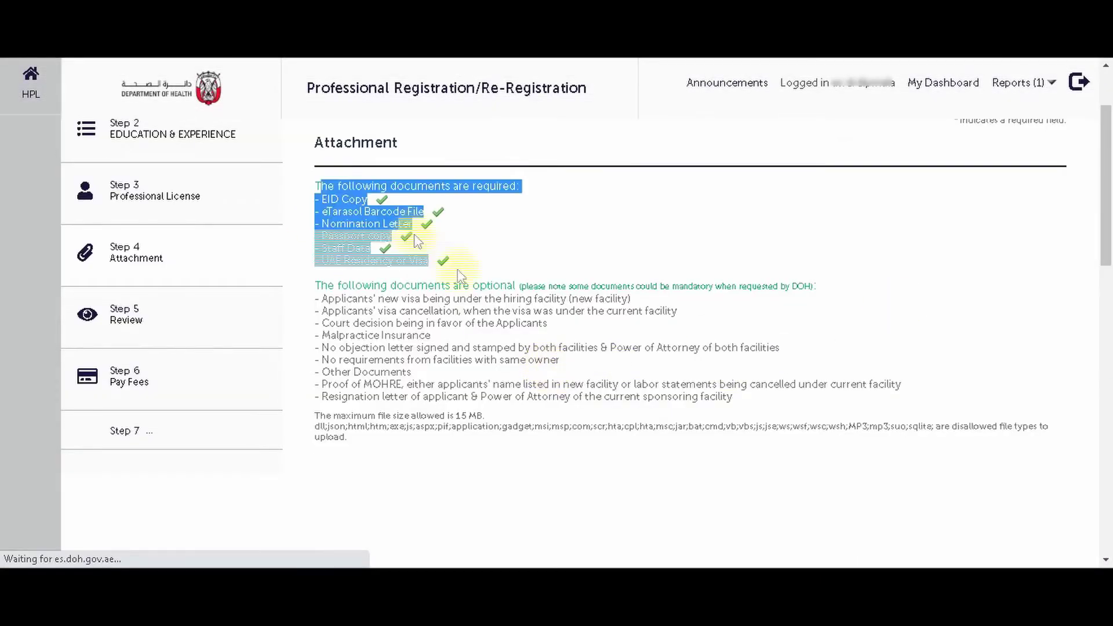
- Check the uploaded attachments list and continue the application to the Review stage
{"action": "scroll", "coordinate": [461, 277], "scroll_direction": "down", "scroll_amount": 10}
{"action": "scroll", "coordinate": [507, 345], "scroll_direction": "up", "scroll_amount": 3}
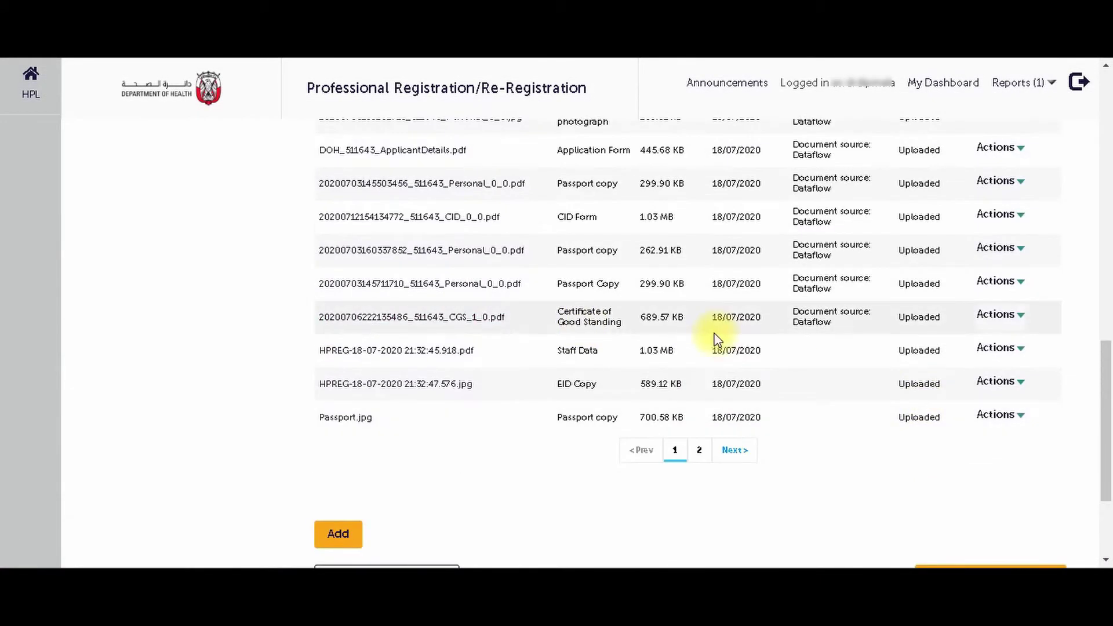
{"action": "scroll", "coordinate": [932, 453], "scroll_direction": "down", "scroll_amount": 3}
{"action": "left_click", "coordinate": [942, 416]}
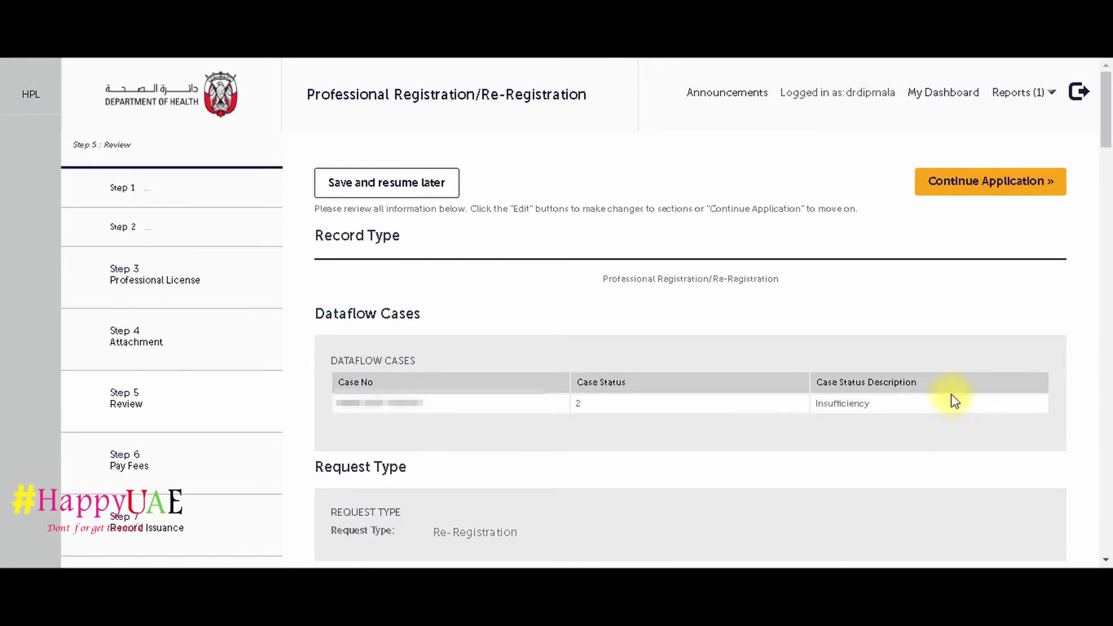
- Review the application, agree to the certification statement and continue to the Pay Fees stage
{"action": "scroll", "coordinate": [477, 360], "scroll_direction": "down", "scroll_amount": 20}
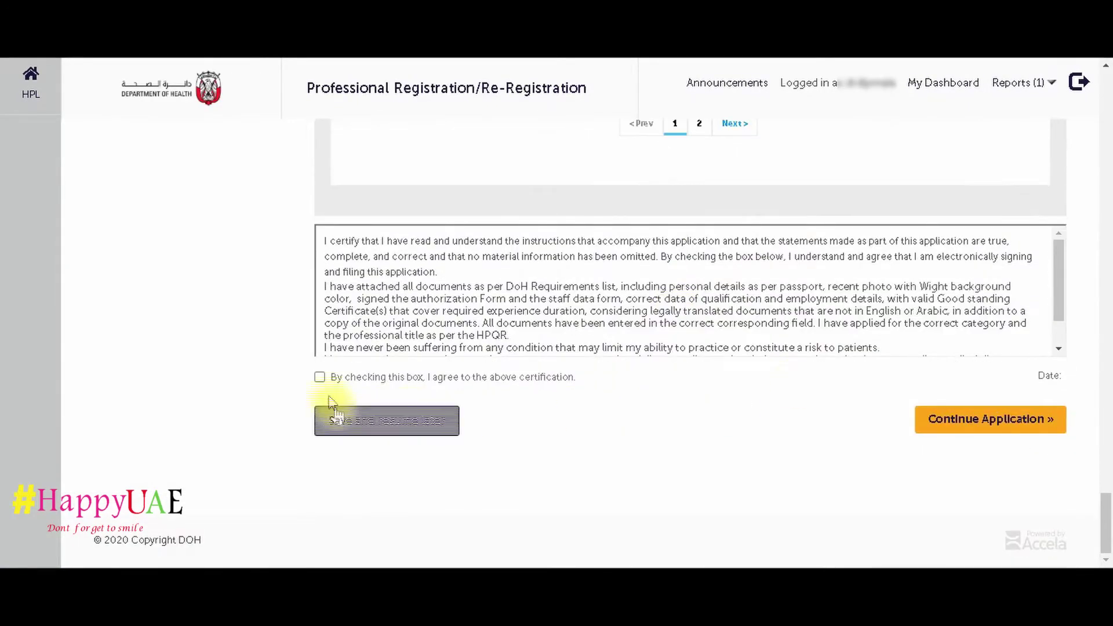
{"action": "left_click", "coordinate": [957, 427]}
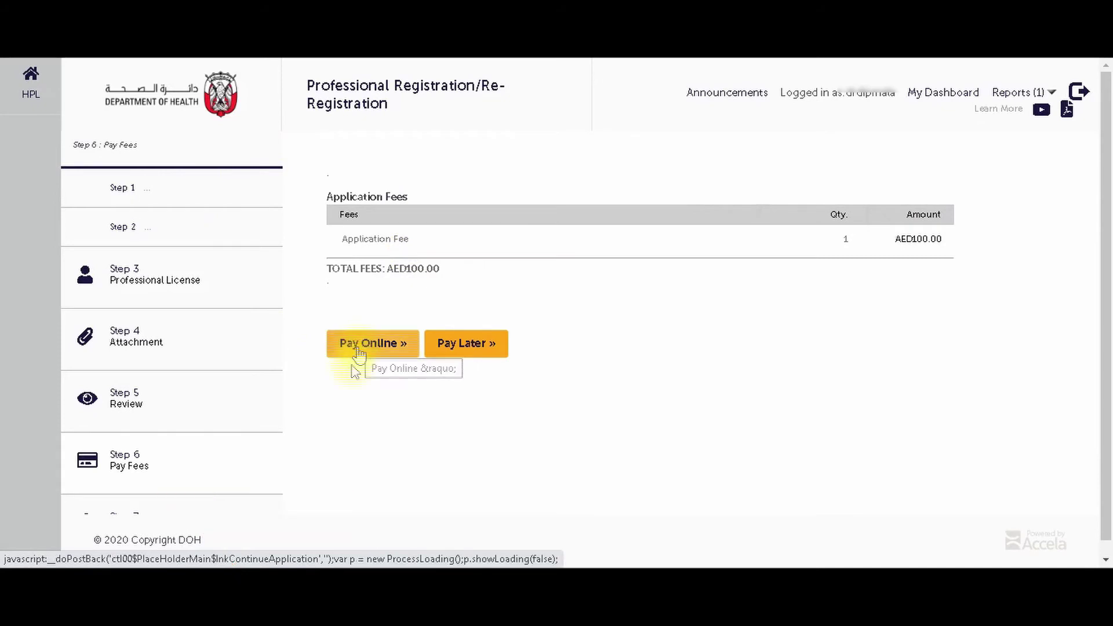
{"action": "scroll", "coordinate": [348, 374], "scroll_direction": "down", "scroll_amount": 1}
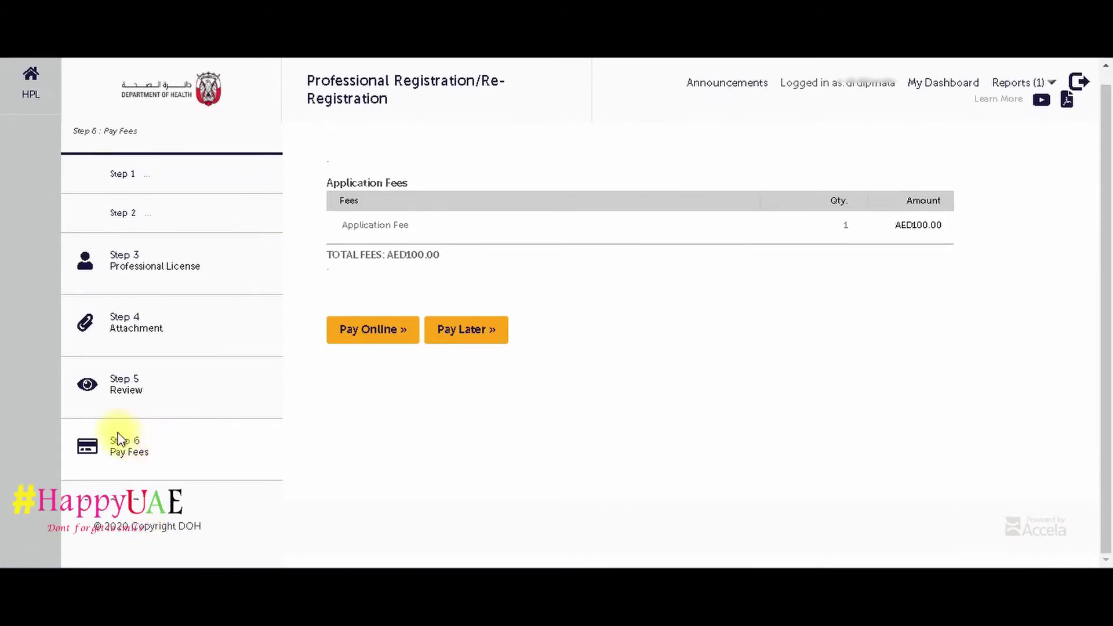
{"action": "triple_click", "coordinate": [149, 453]}
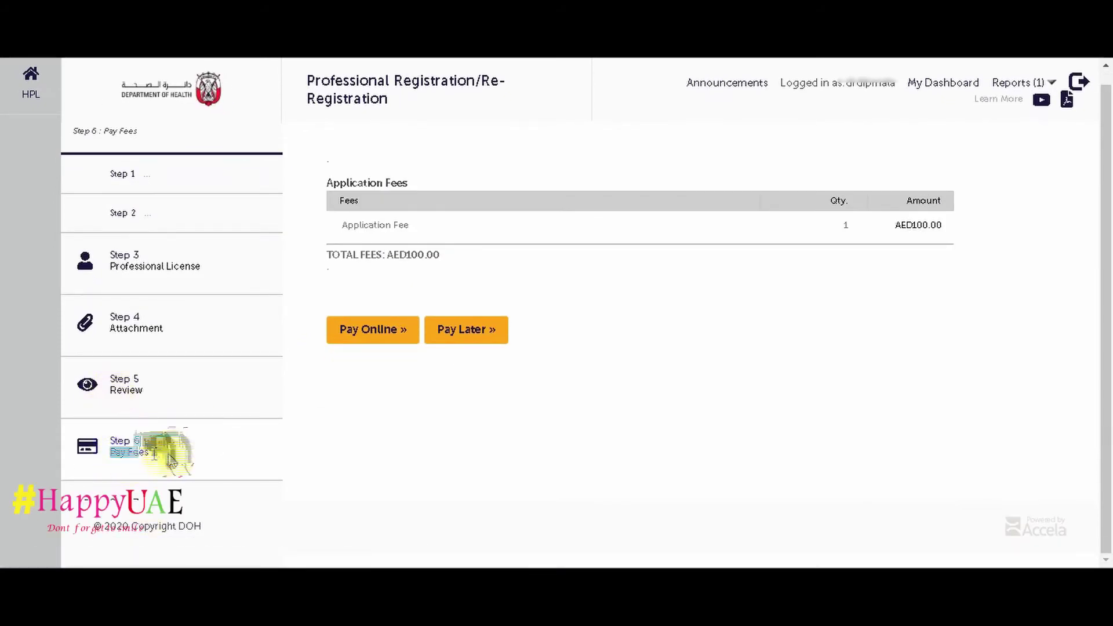
{"action": "left_click", "coordinate": [110, 437]}
- Return to the dashboard and open the fee payment for the pending Professional Registration/Re-Registration request
{"action": "left_click", "coordinate": [30, 95]}
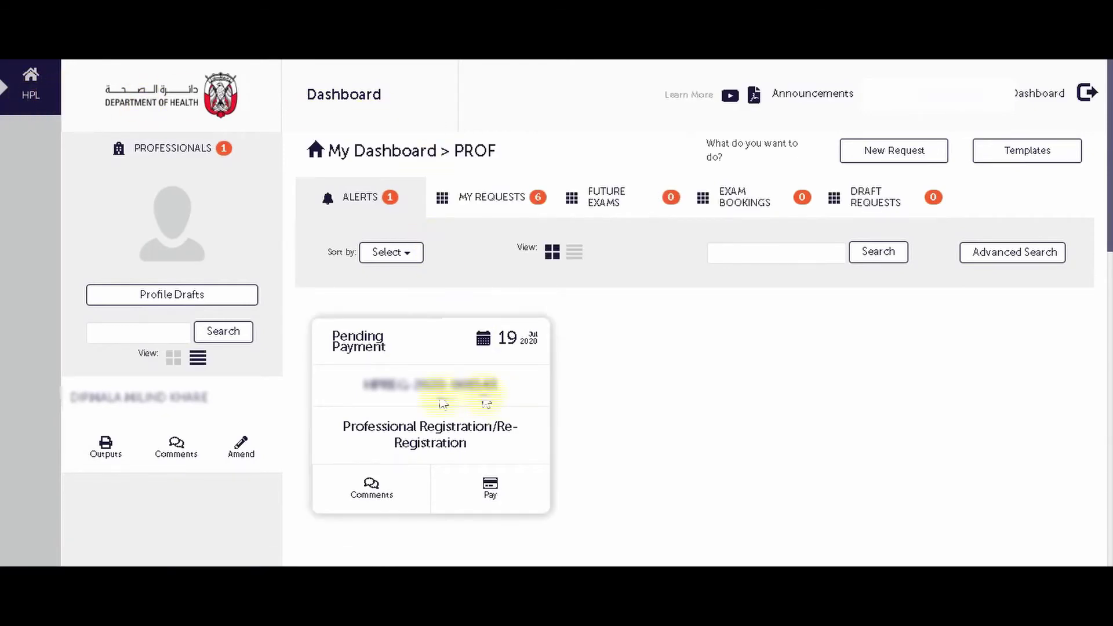
{"action": "left_click", "coordinate": [498, 492]}
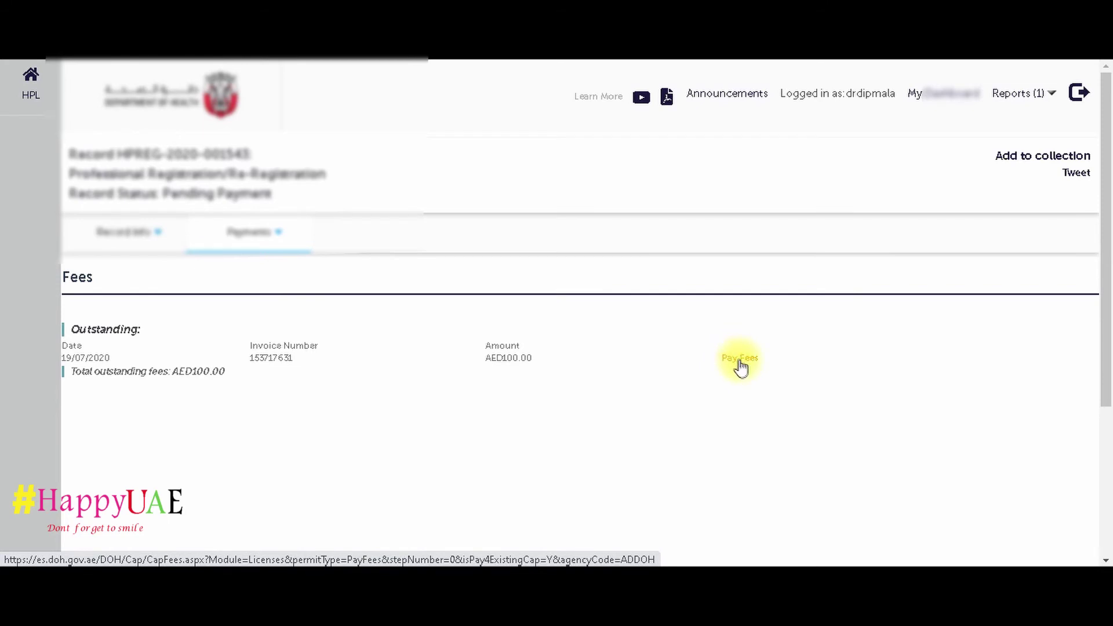
- Return to the dashboard and open the in-progress Professional Registration/Re-Registration request dated 19 Jul 2020
{"action": "left_click", "coordinate": [31, 84]}
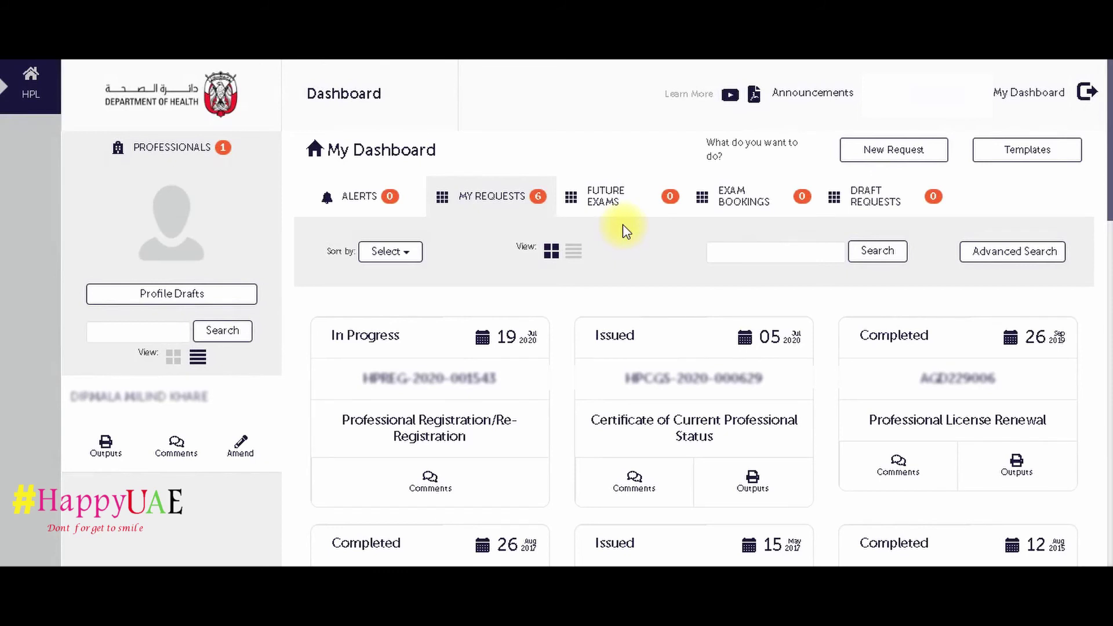
{"action": "key", "text": "Caps_Lock"}
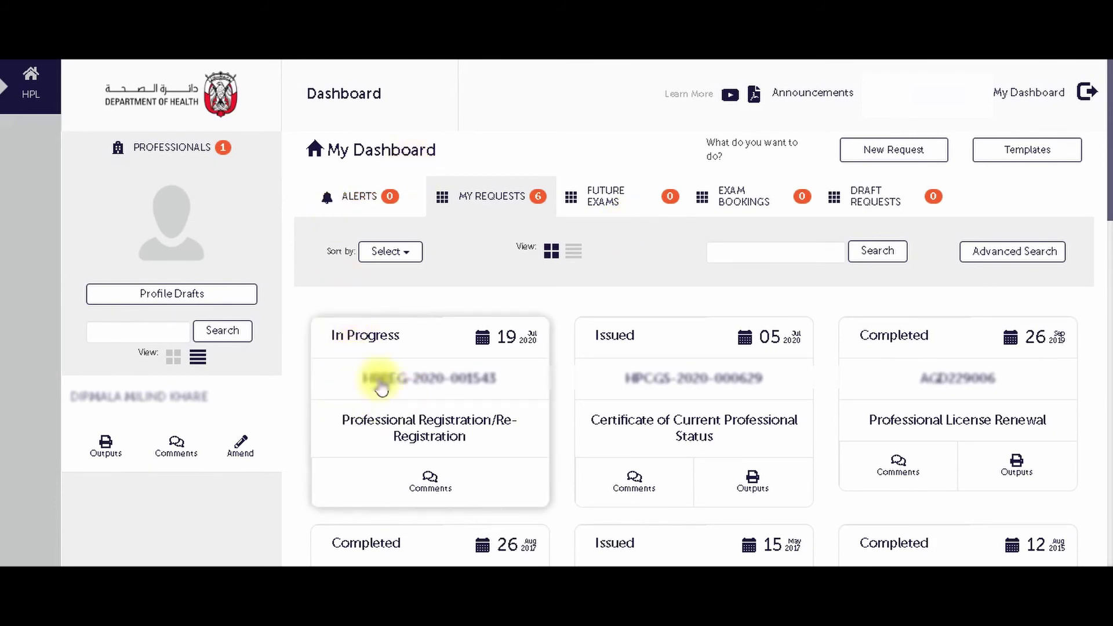
{"action": "left_click", "coordinate": [403, 390]}
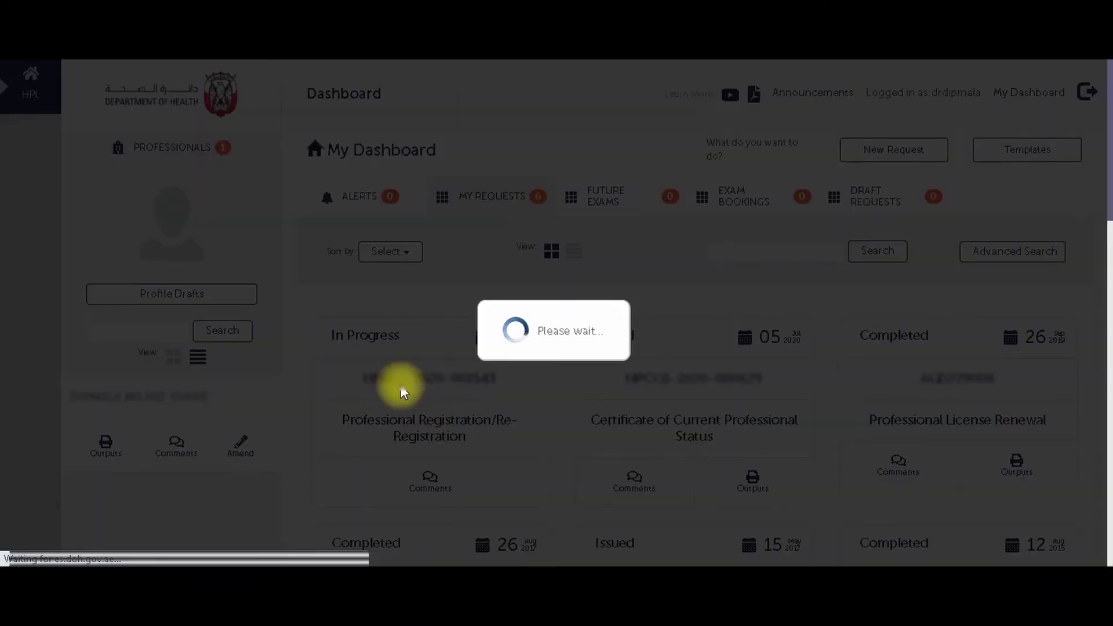